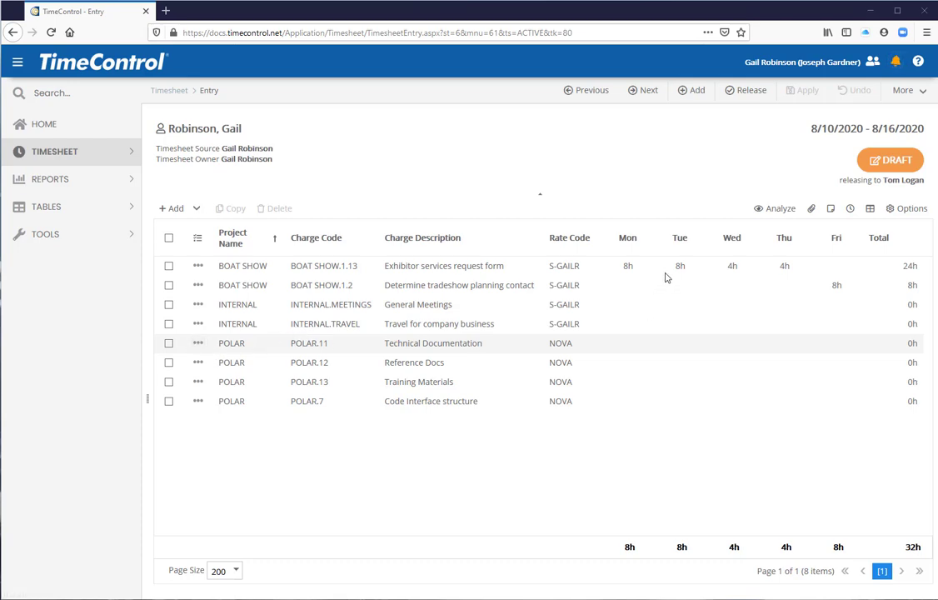
Enter 4 hours for both Wednesday and Thursday on the INTERNAL.TRAVEL timesheet line.
click(734, 325)
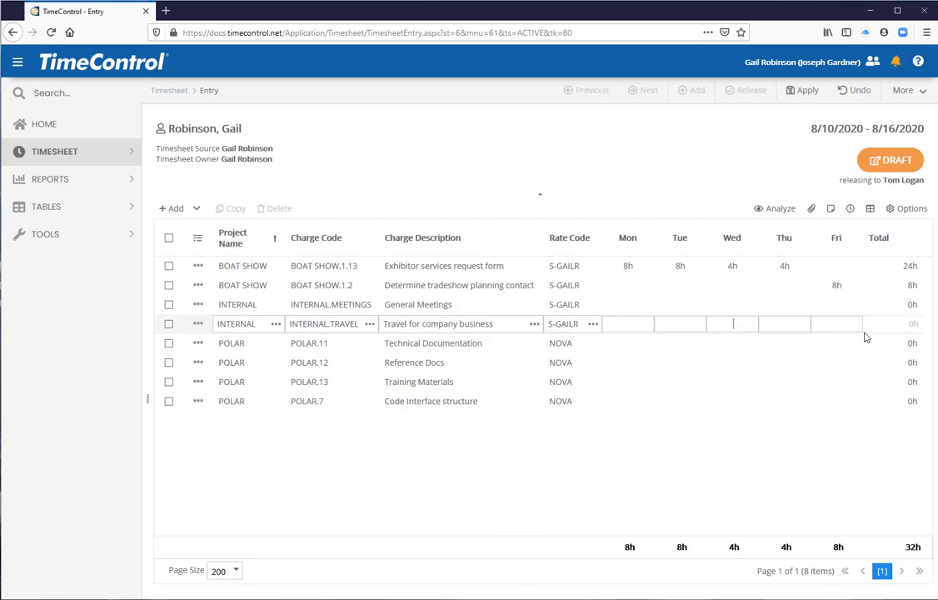
text(4)
key(Tab)
Open the expenses of the INTERNAL.TRAVEL line and start a new expense entry in its dialog.
click(199, 325)
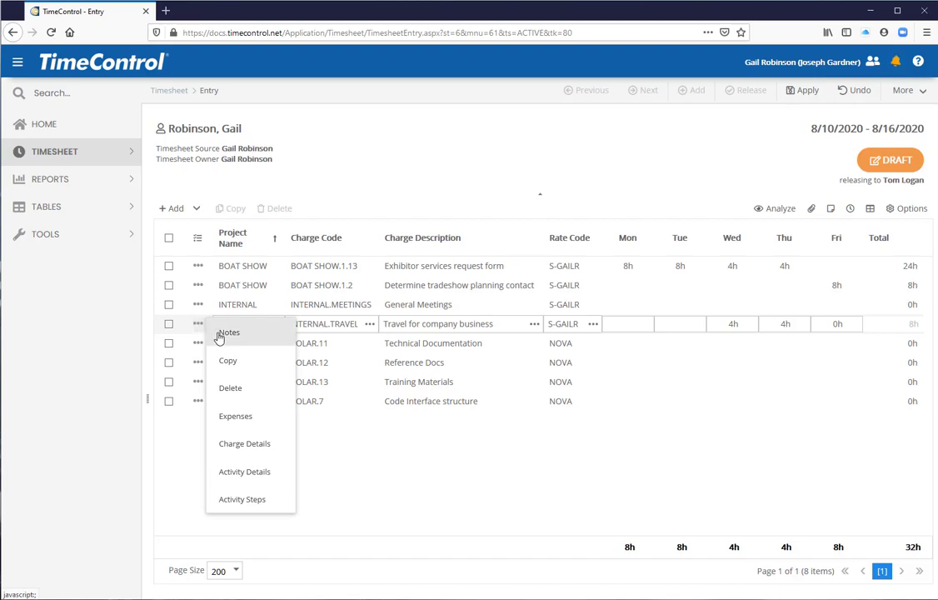
click(238, 419)
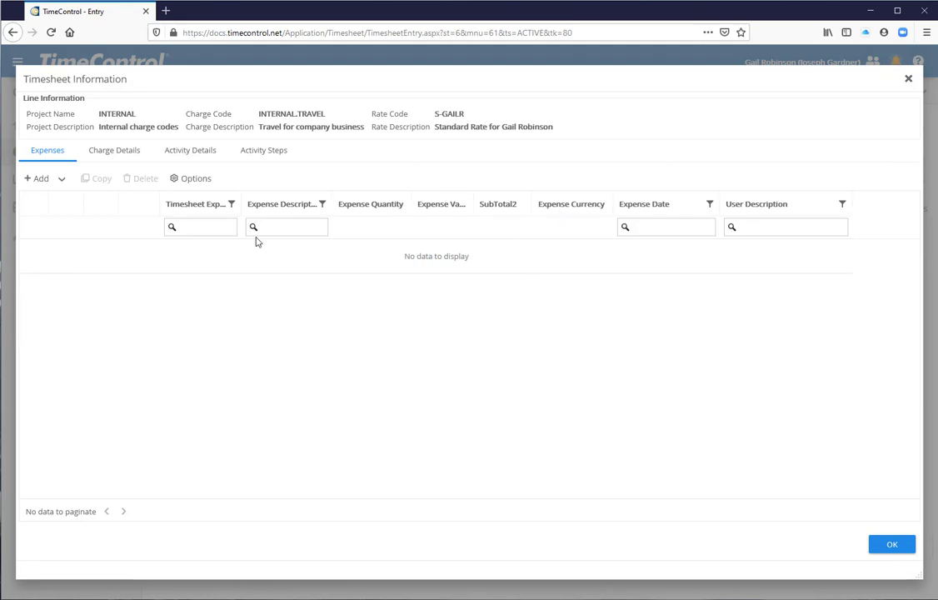
click(62, 178)
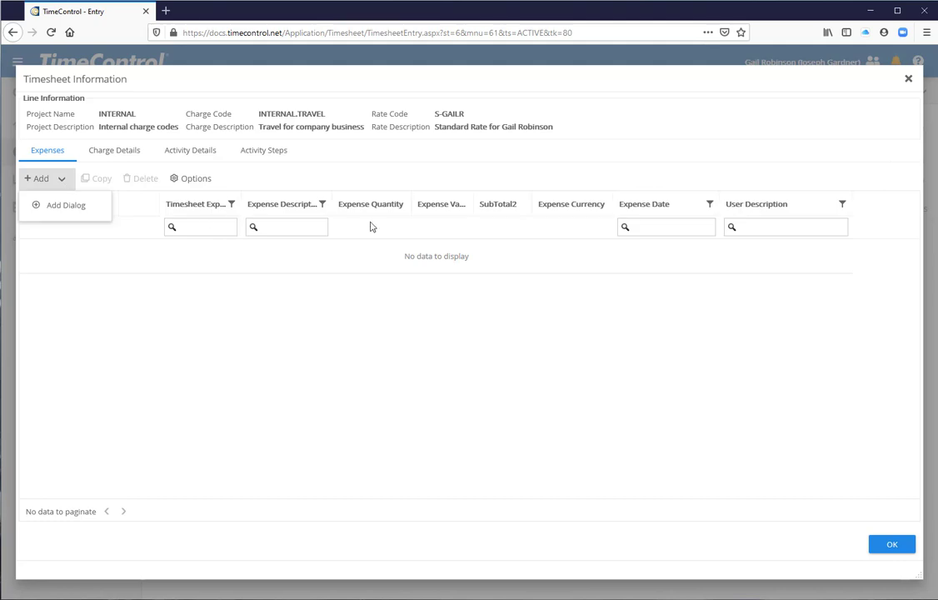
click(62, 180)
click(66, 204)
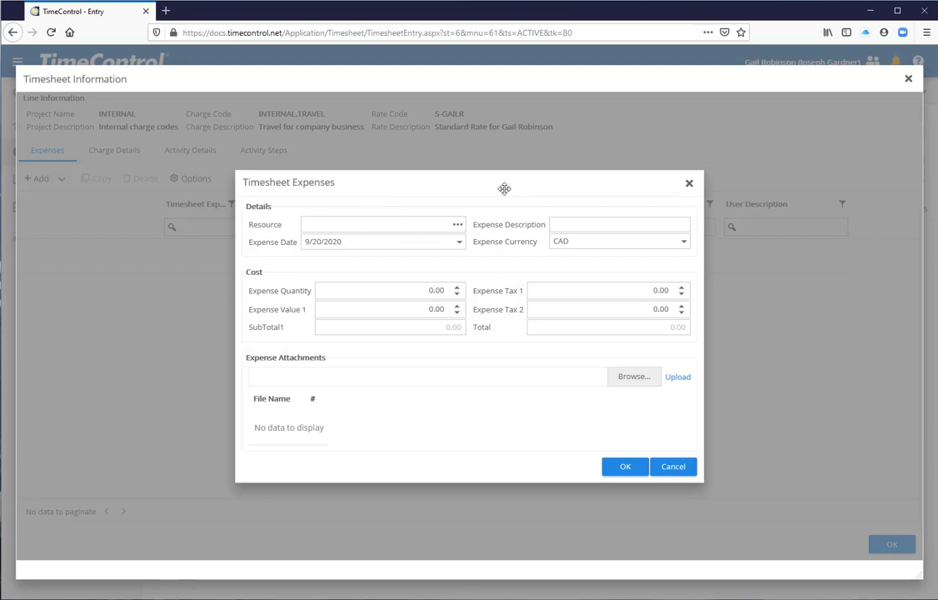
Choose TRAVEL (Travel Expenses) as the expense resource, widening the lookup's code and description columns to read them.
click(404, 224)
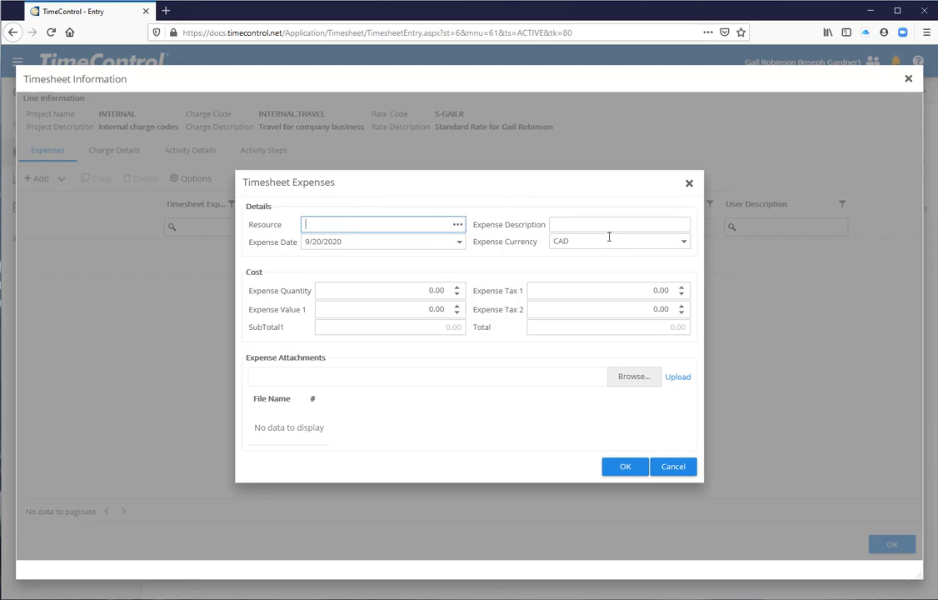
click(457, 224)
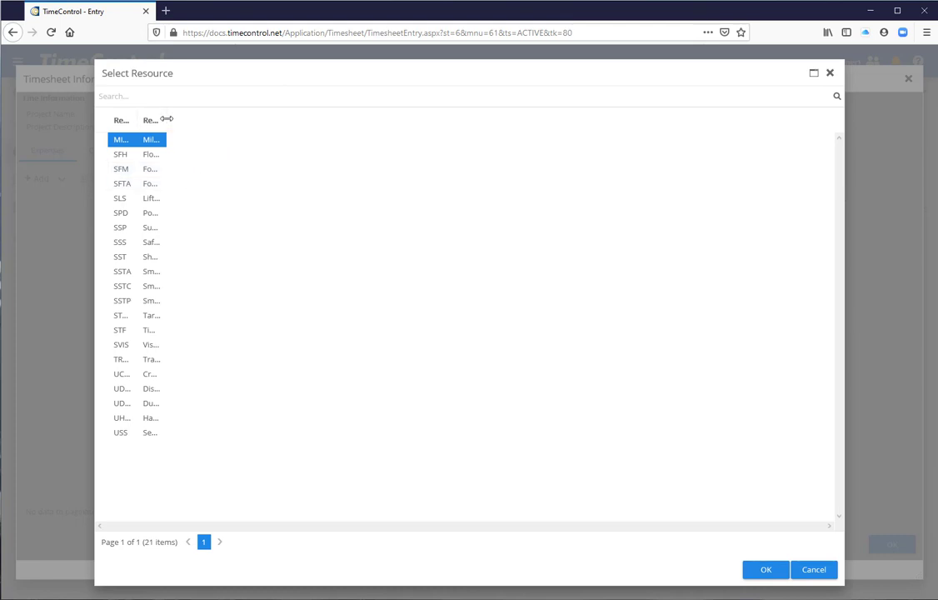
drag(166, 122, 277, 124)
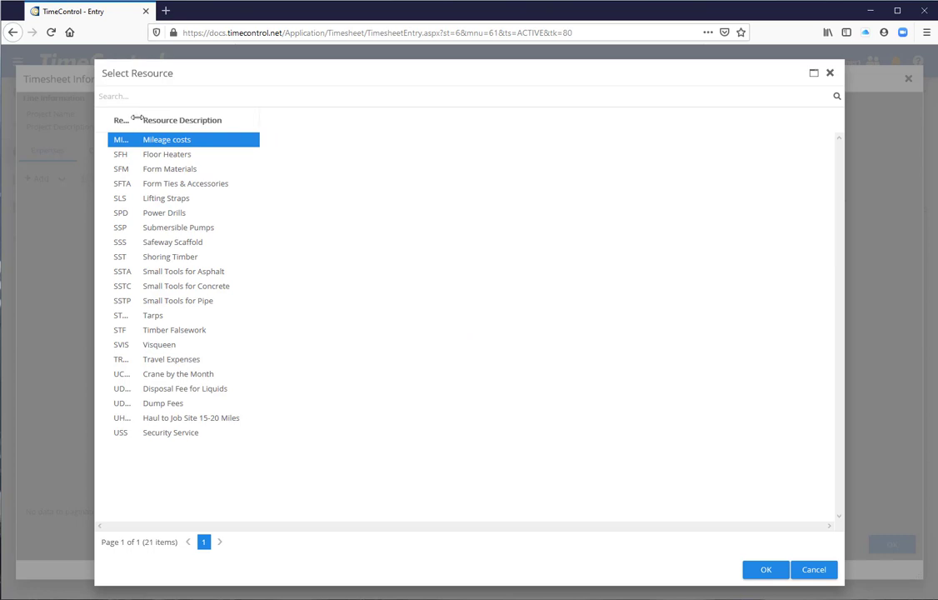
drag(136, 118, 200, 122)
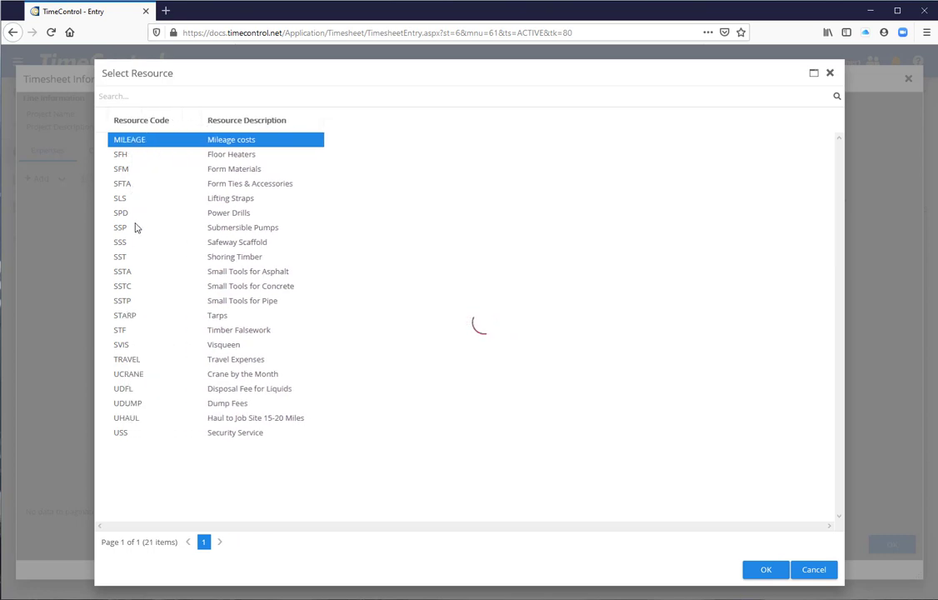
click(129, 360)
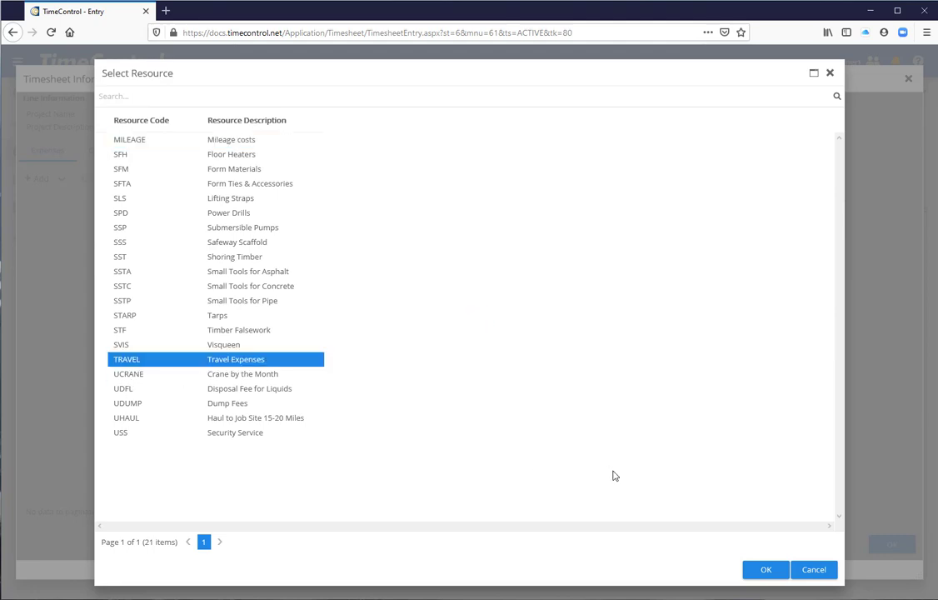
click(765, 570)
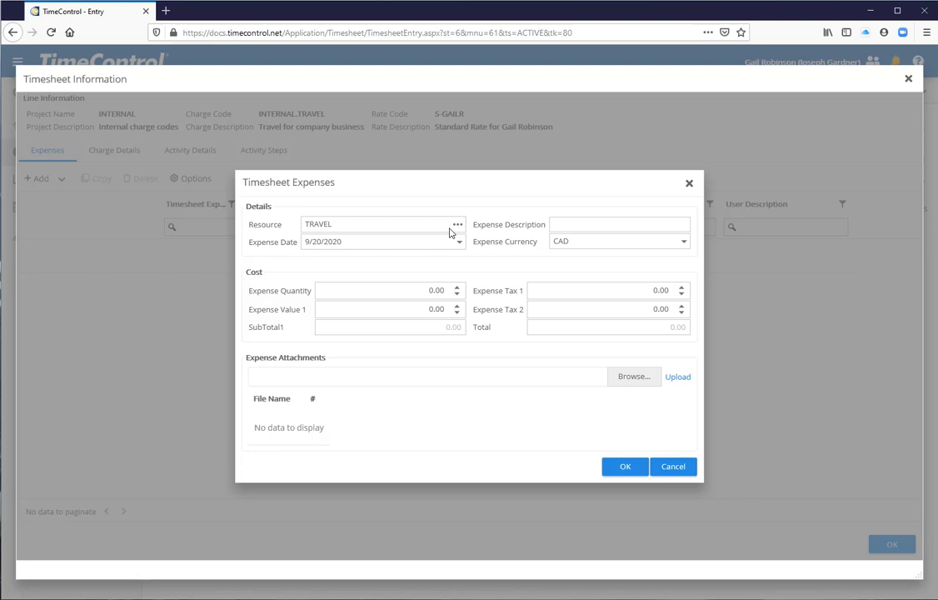
Describe the expense as Airfare and set its currency to USD.
click(603, 223)
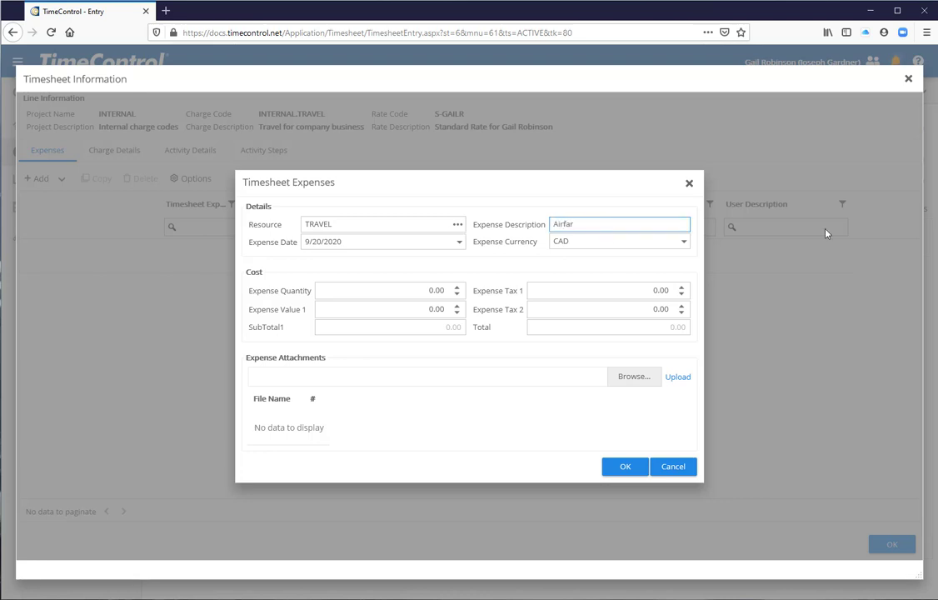
text(Airfare3)
key(BackSpace)
key(Tab)
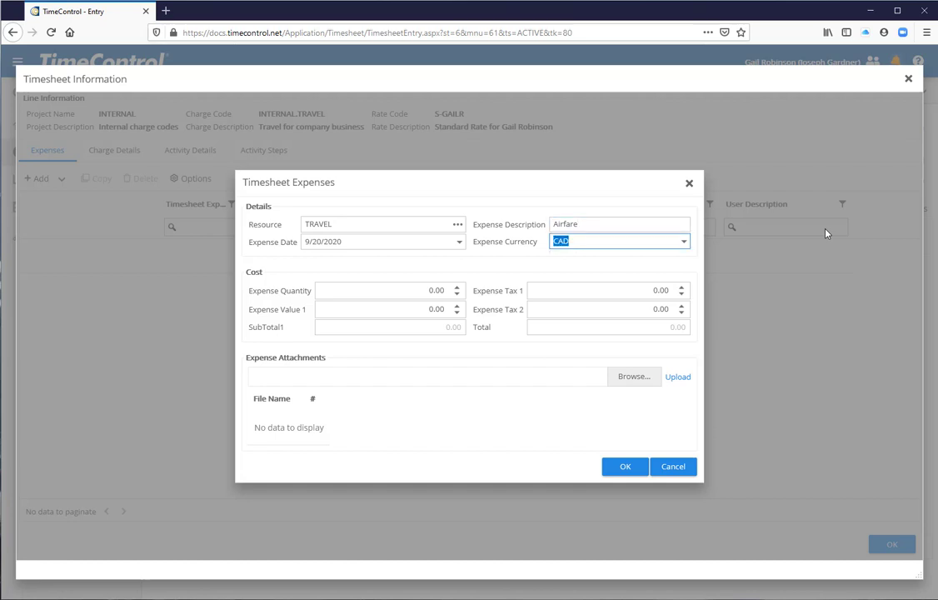
click(683, 244)
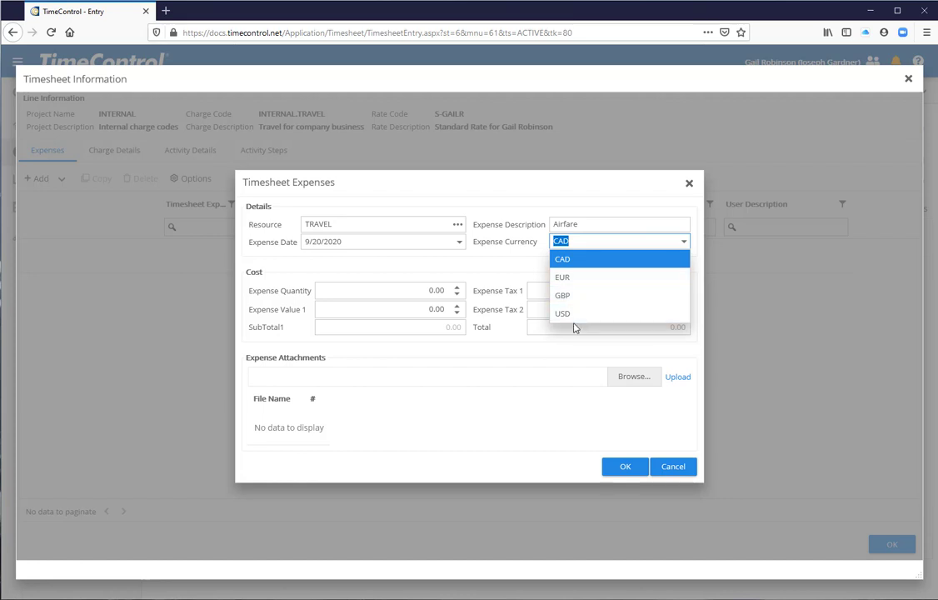
click(576, 322)
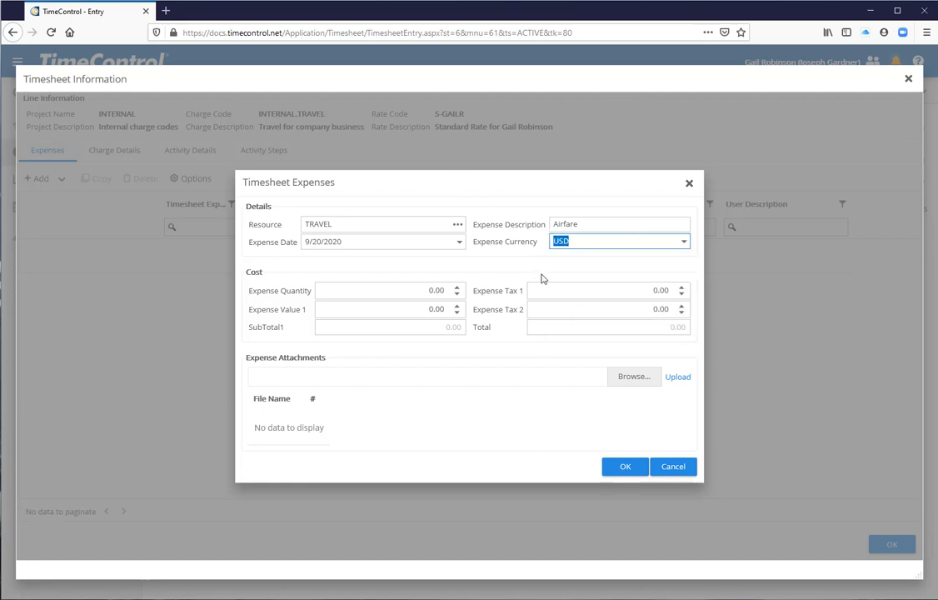
Set the expense quantity to 1200, Expense Tax 1 to 120 and Expense Tax 2 to 60.
click(405, 287)
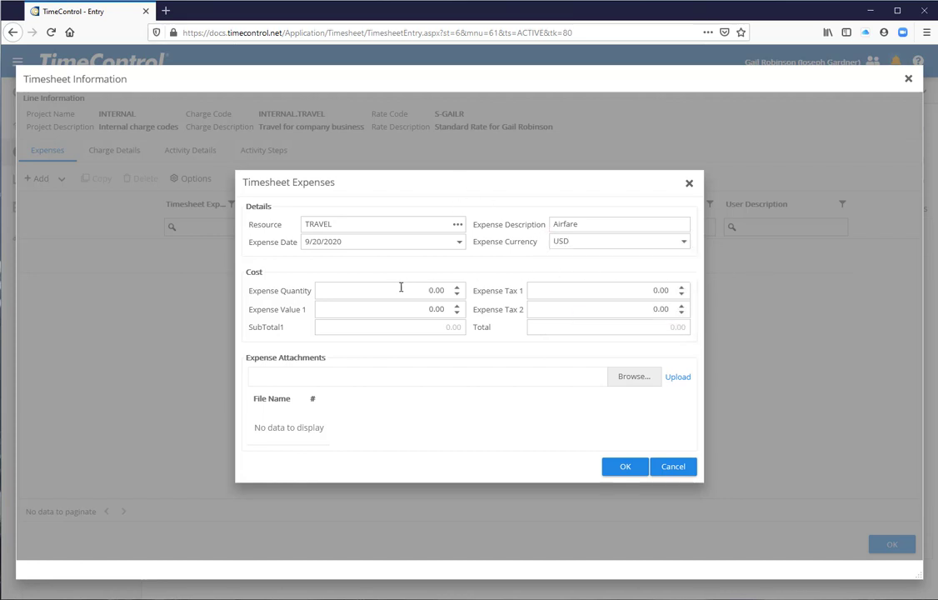
click(401, 286)
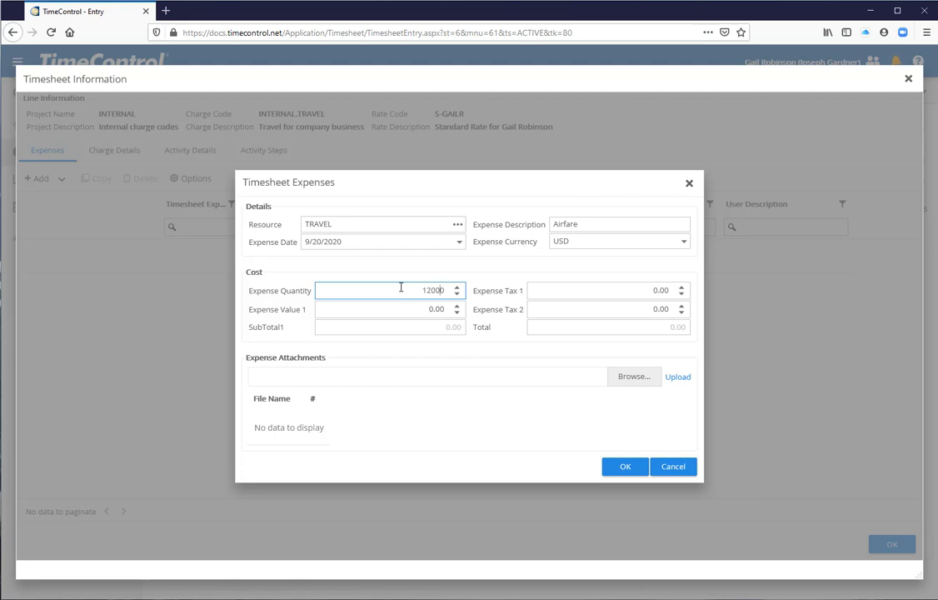
text(1200)
key(Tab)
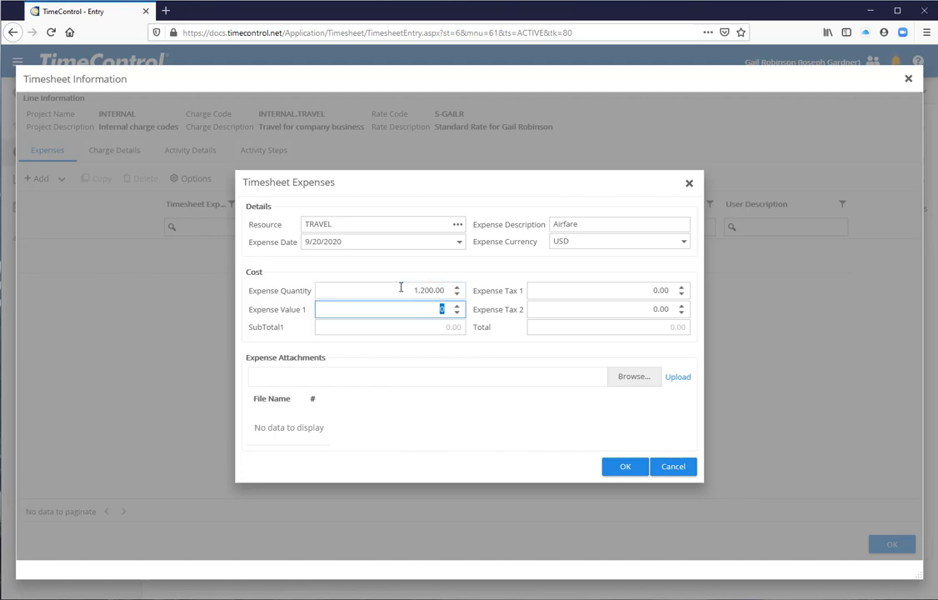
key(Tab)
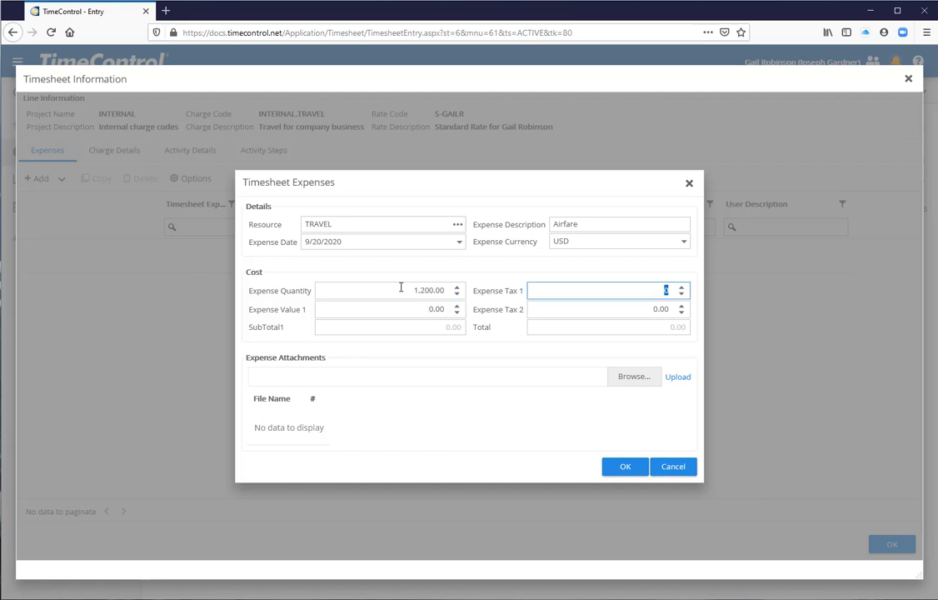
text(120)
key(Tab)
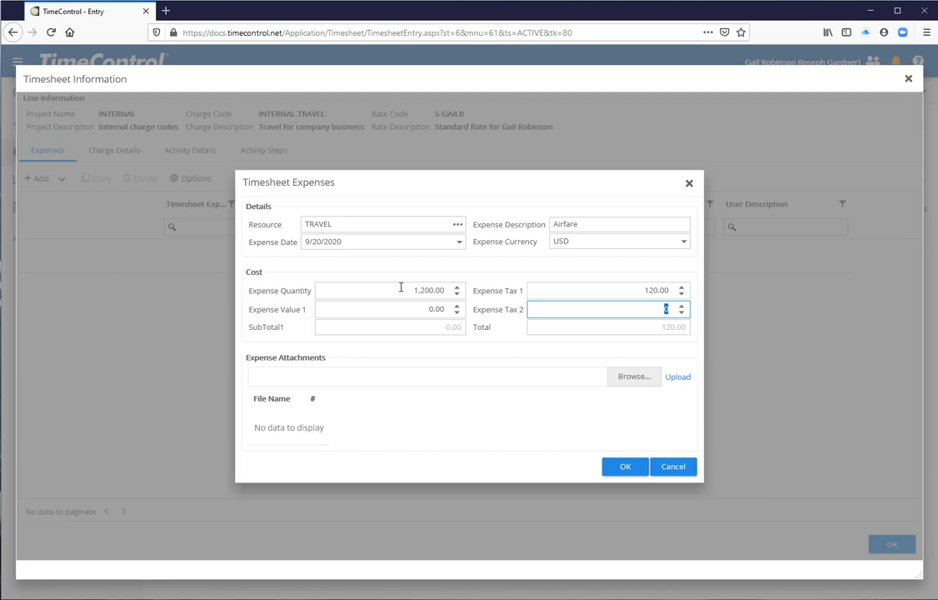
text(60)
key(Tab)
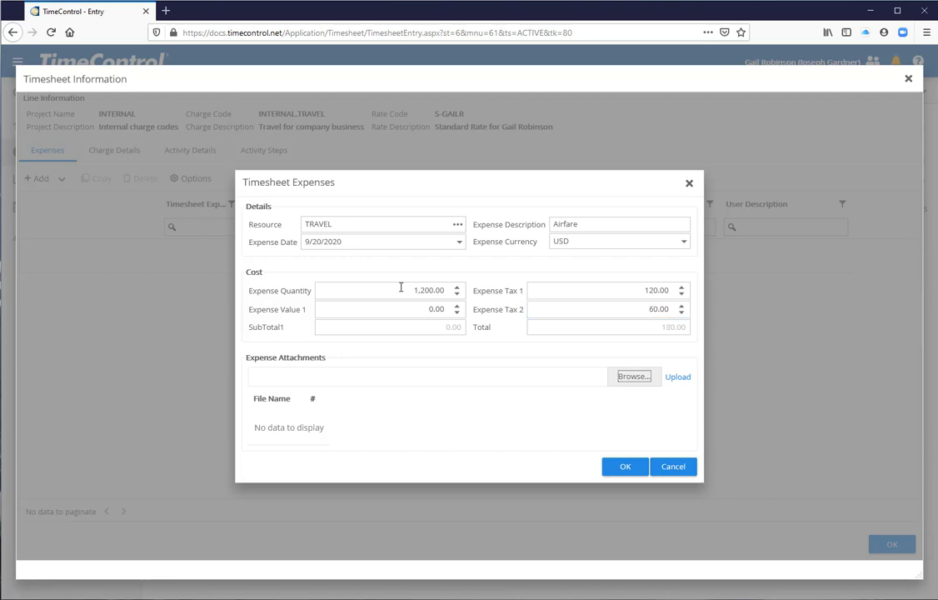
key(Tab)
Select AC-YYZ-QUE.pdf from the Travel Receipts folder in Documents as the expense attachment.
click(629, 376)
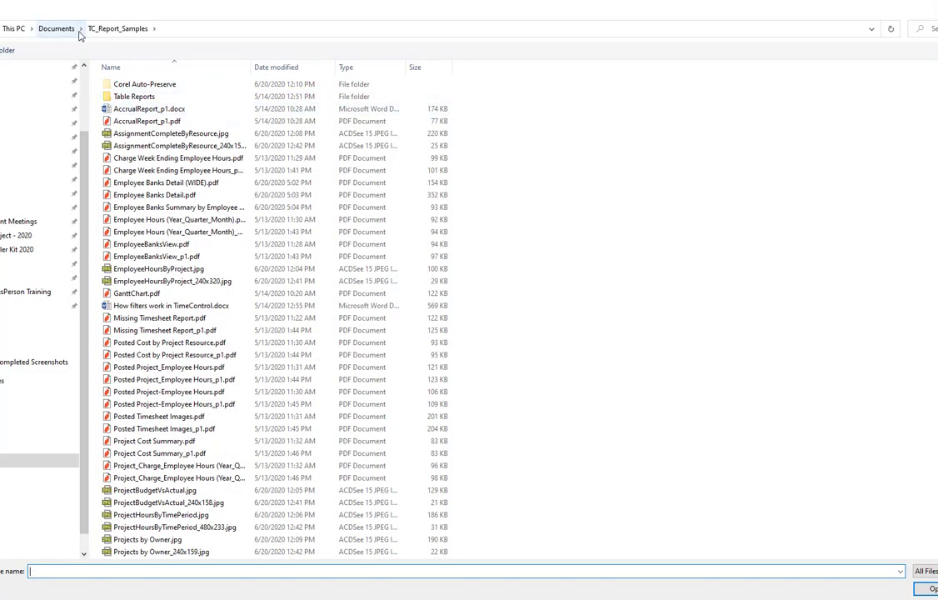
click(81, 28)
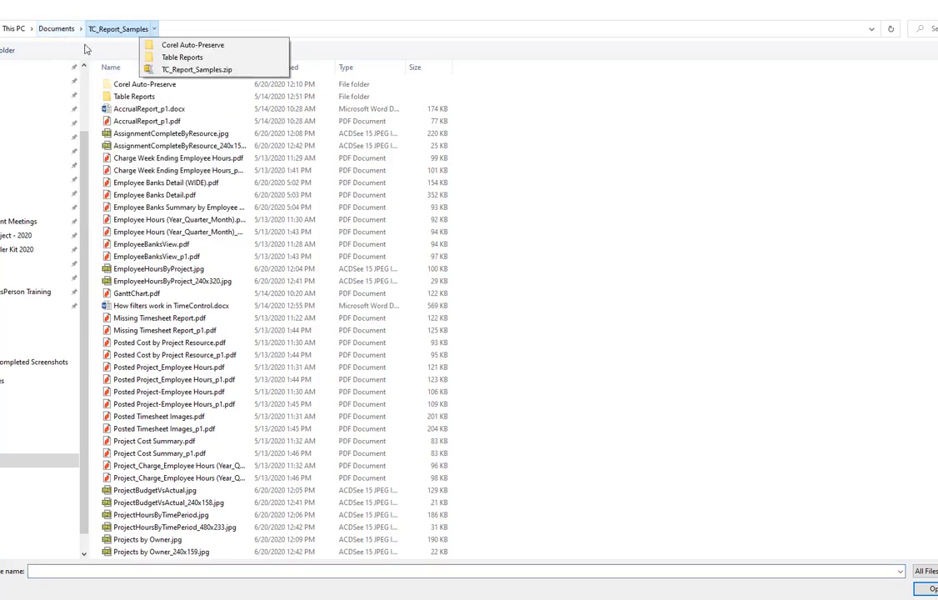
scroll(86, 146, down, 10)
scroll(133, 154, down, 18)
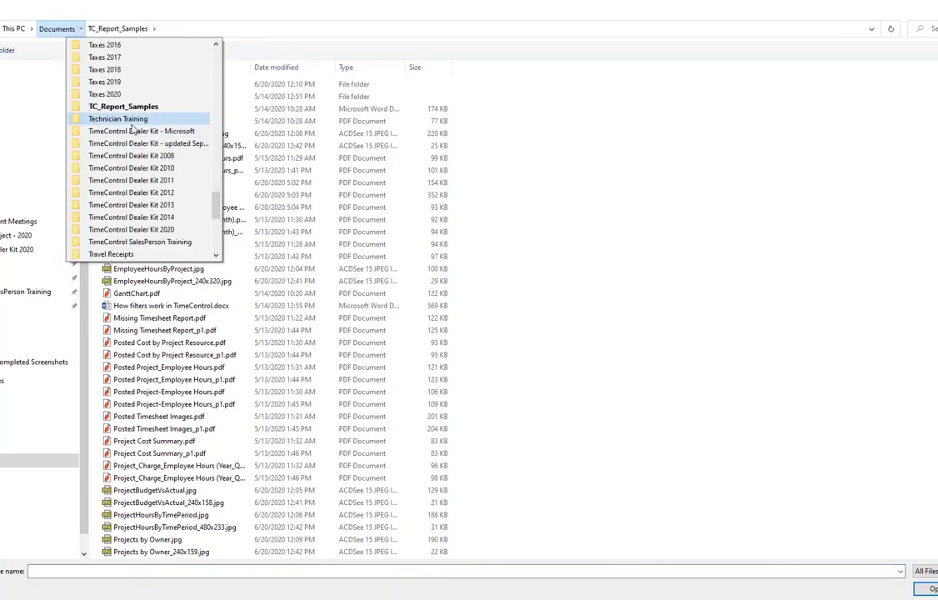
scroll(130, 156, down, 2)
click(118, 181)
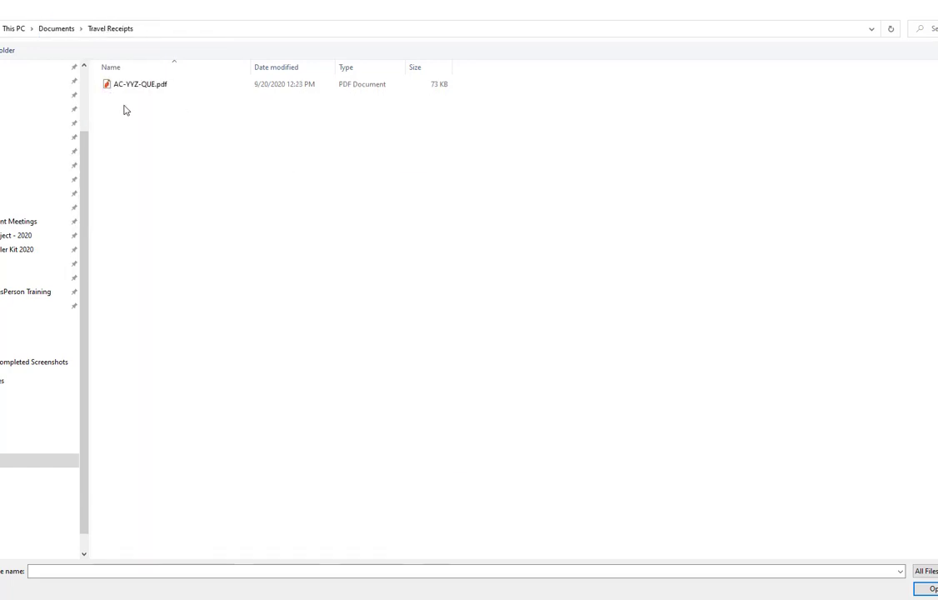
double_click(132, 84)
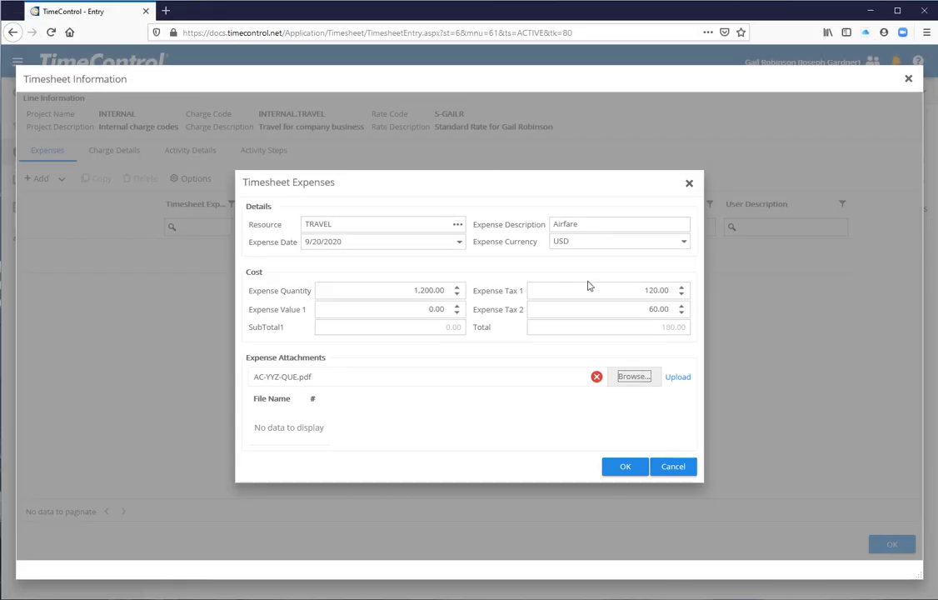
View the AC-YYZ-QUE.pdf receipt in the PDF viewer, then return to the expense entry.
click(641, 379)
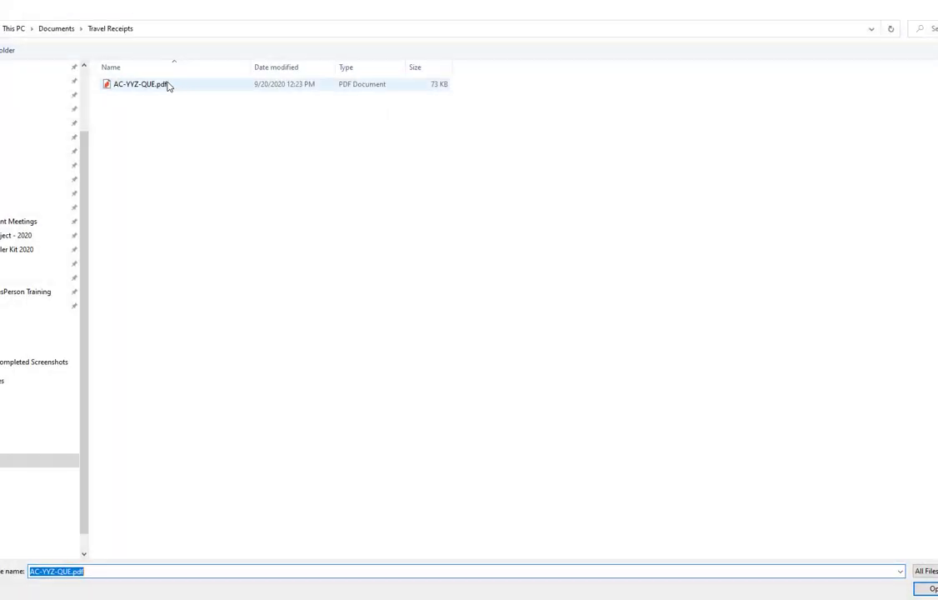
right_click(141, 87)
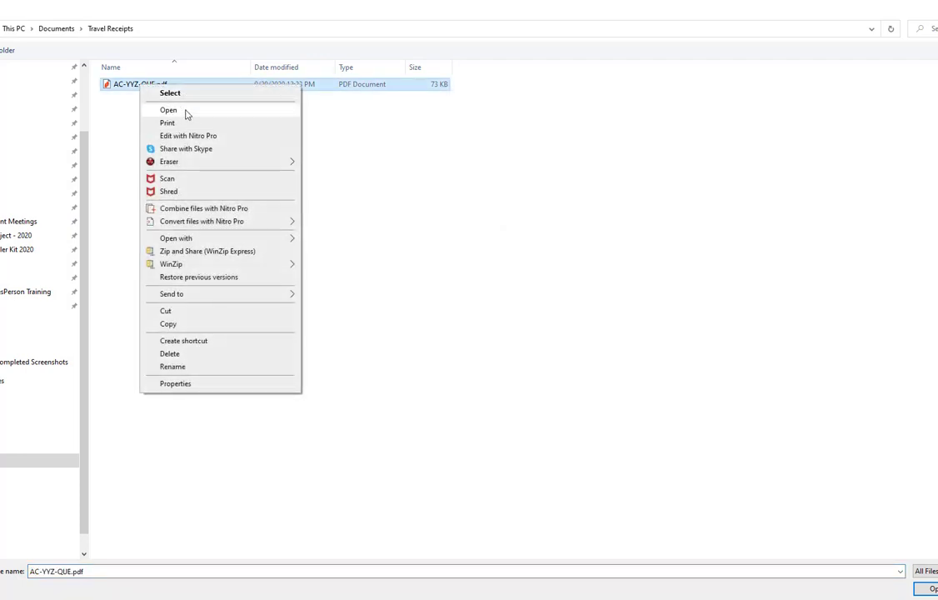
click(185, 110)
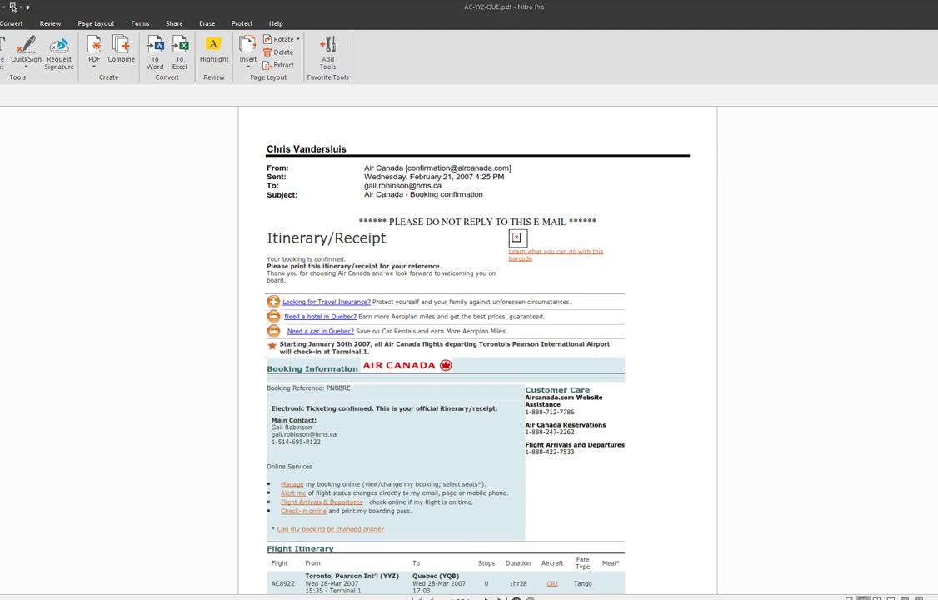
key(alt+F4)
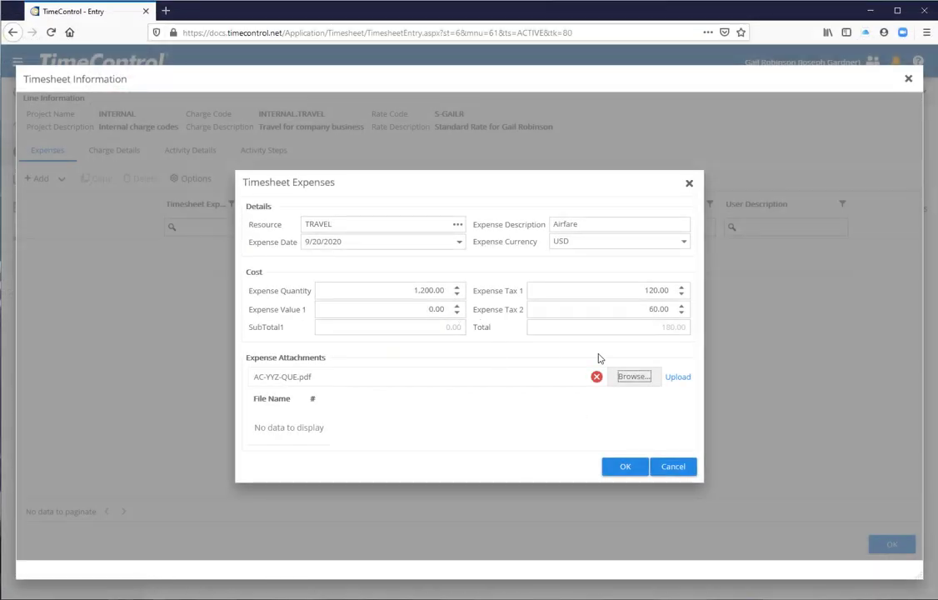
Upload the selected receipt and save the airfare expense on the INTERNAL.TRAVEL line.
click(677, 379)
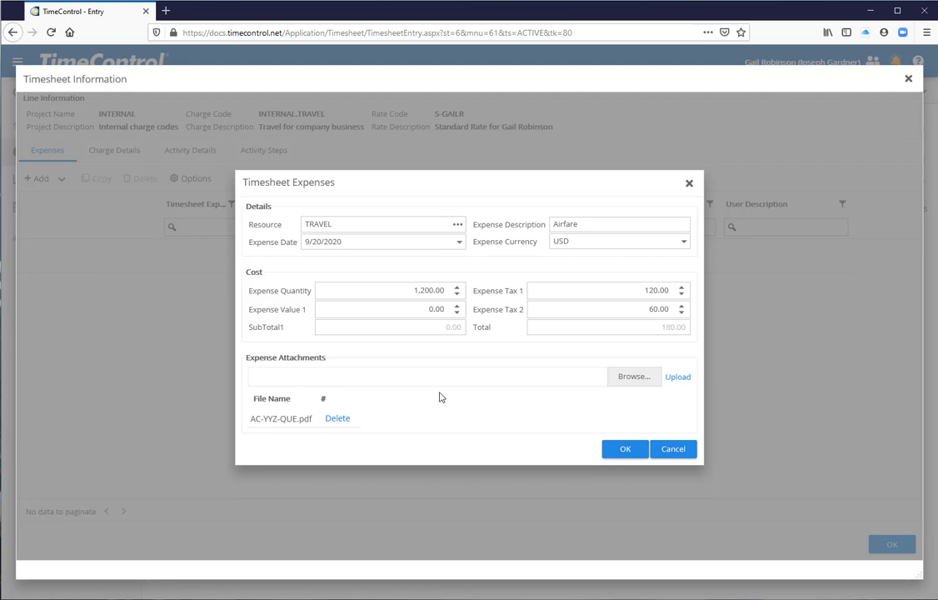
click(621, 451)
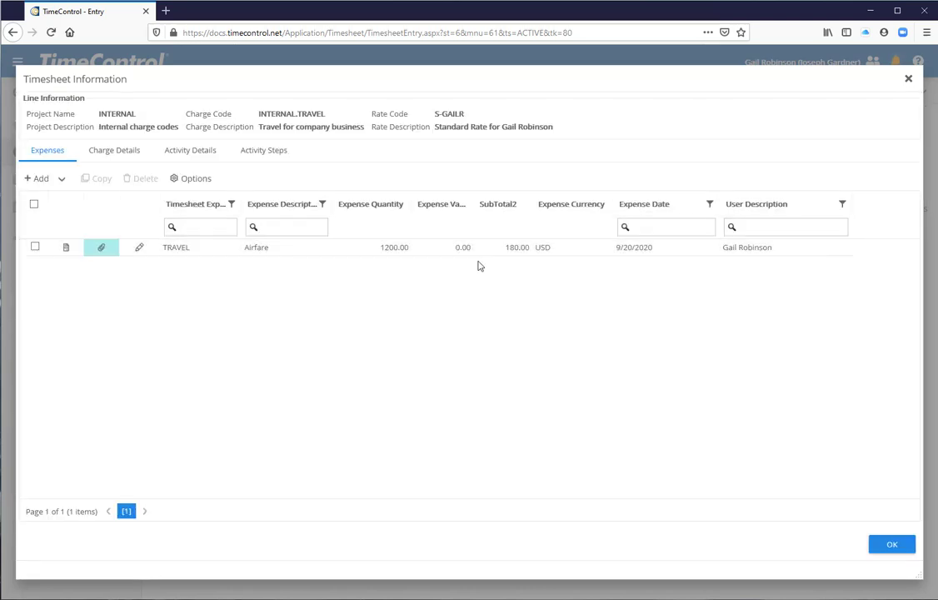
click(890, 549)
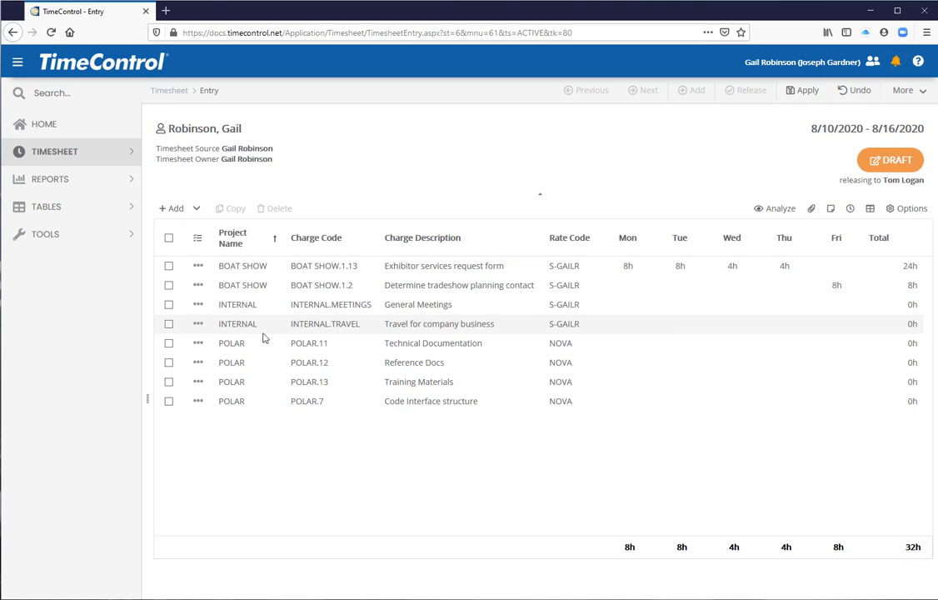
click(198, 326)
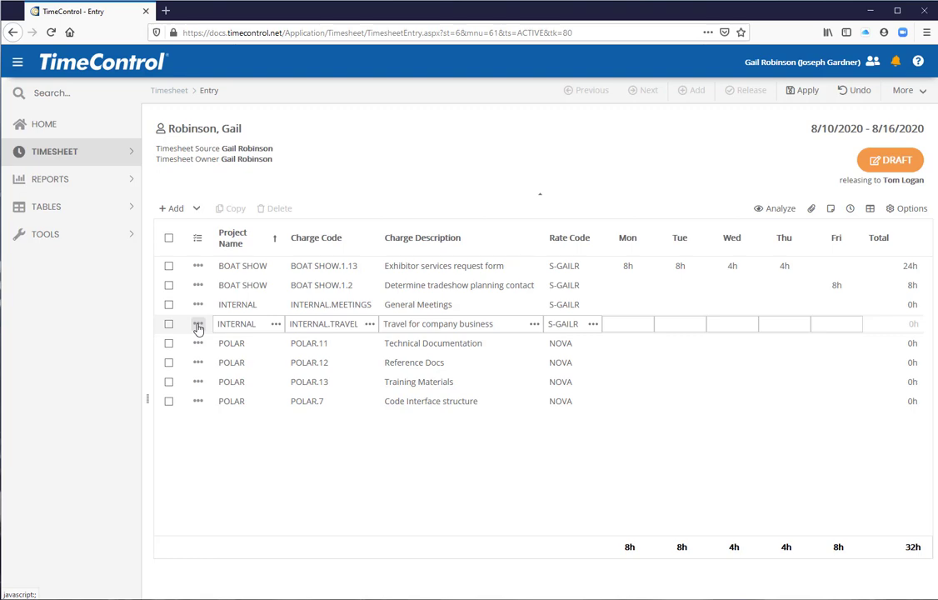
click(199, 326)
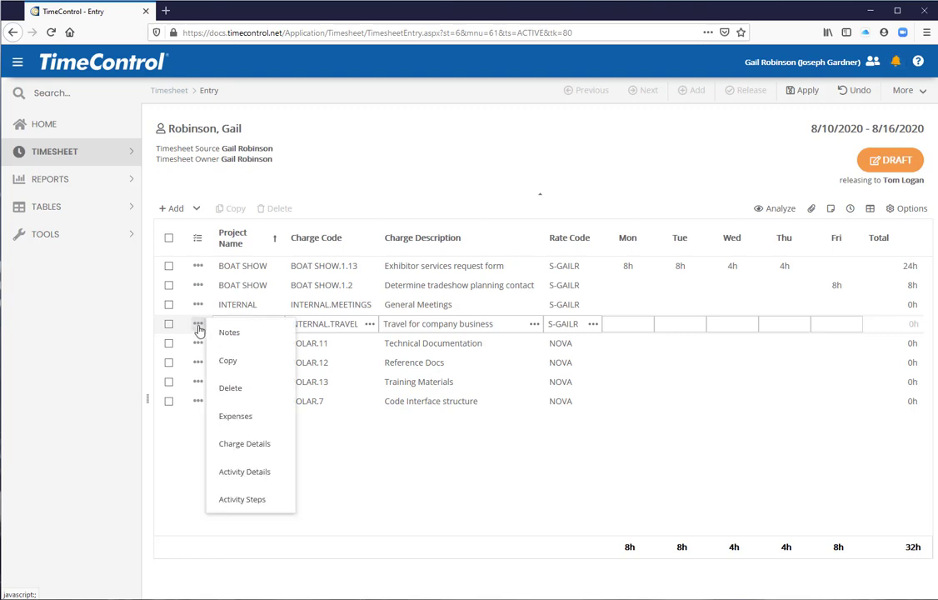
click(625, 401)
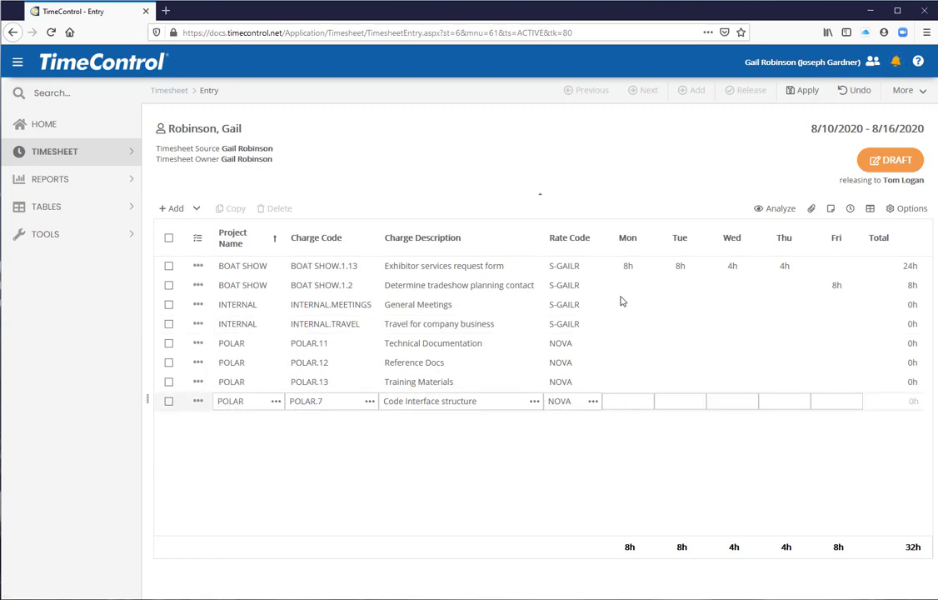
Enter 4h on Wednesday and 4h on Thursday for the INTERNAL.TRAVEL line and apply the changes.
click(663, 325)
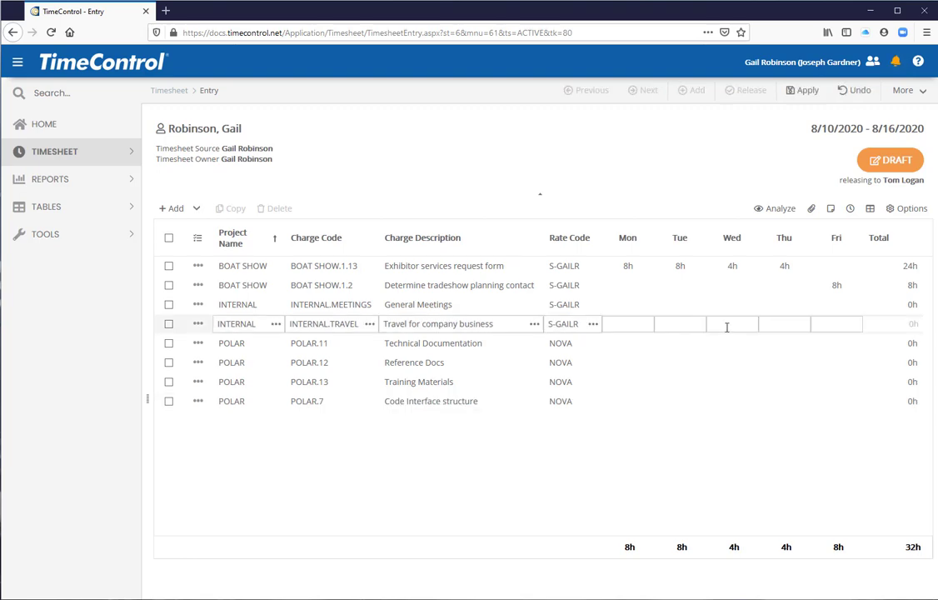
click(727, 327)
click(804, 91)
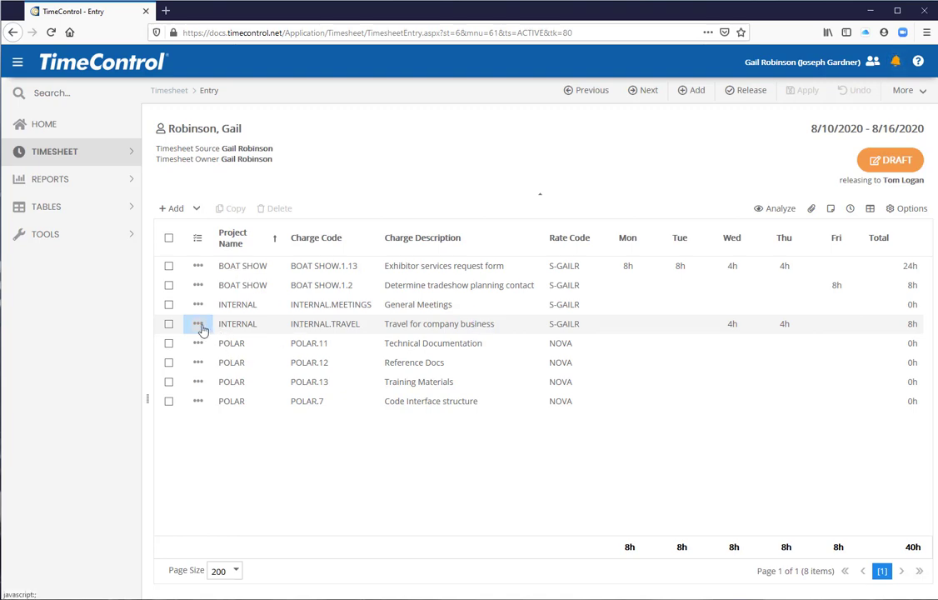
Add the note "Flew to Toronto and back next day" to the INTERNAL.TRAVEL line and apply it.
click(201, 327)
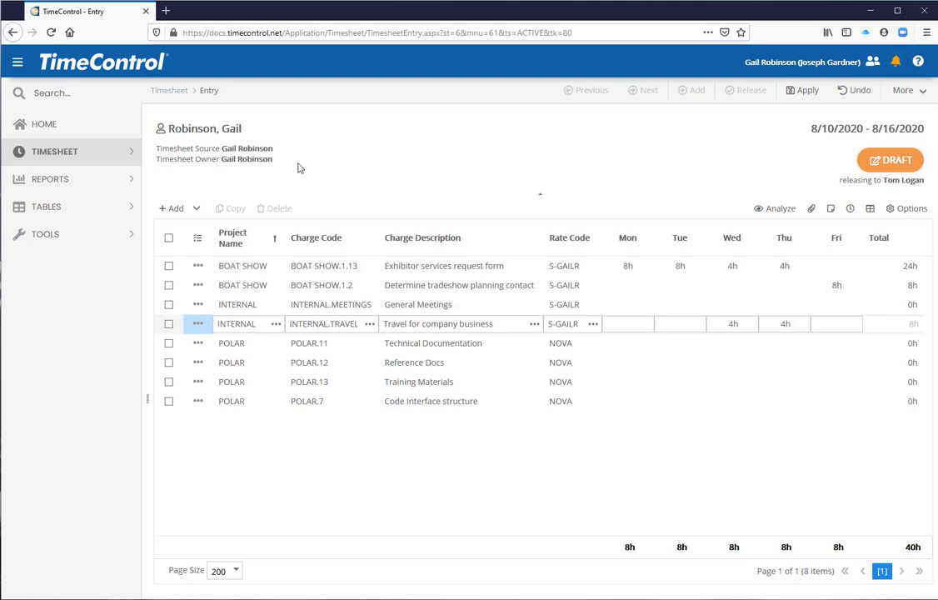
click(198, 326)
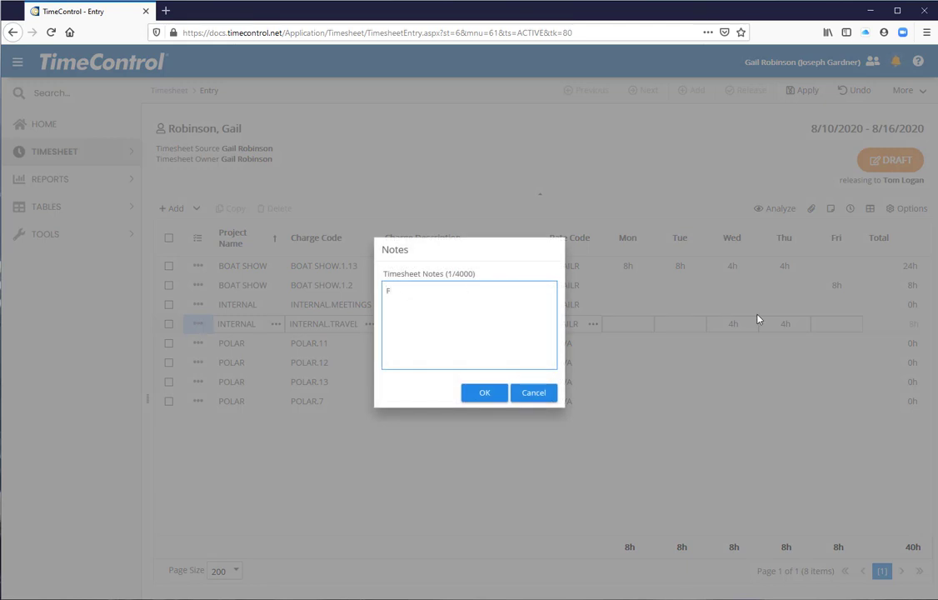
text(Flew to  Toronto and back next day)
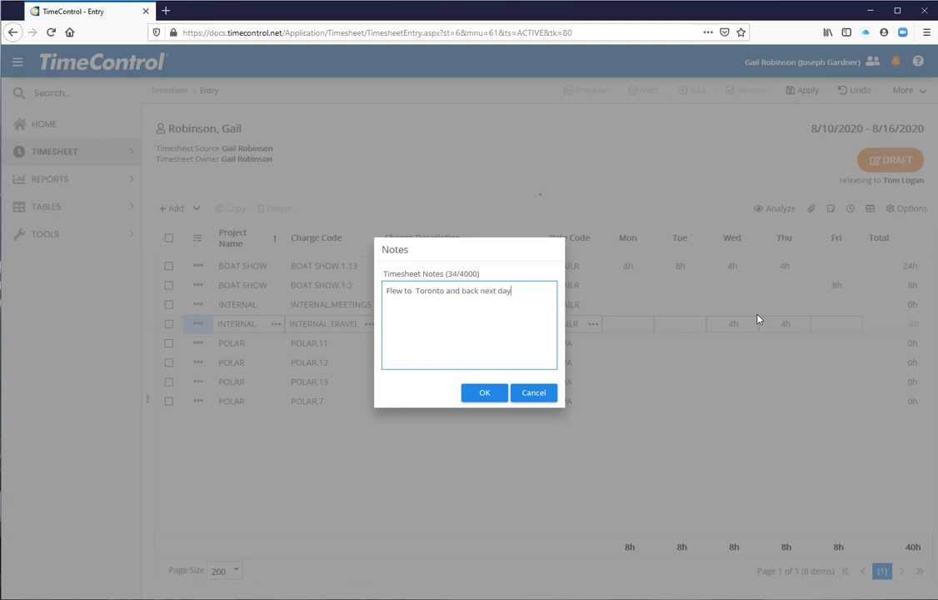
click(482, 393)
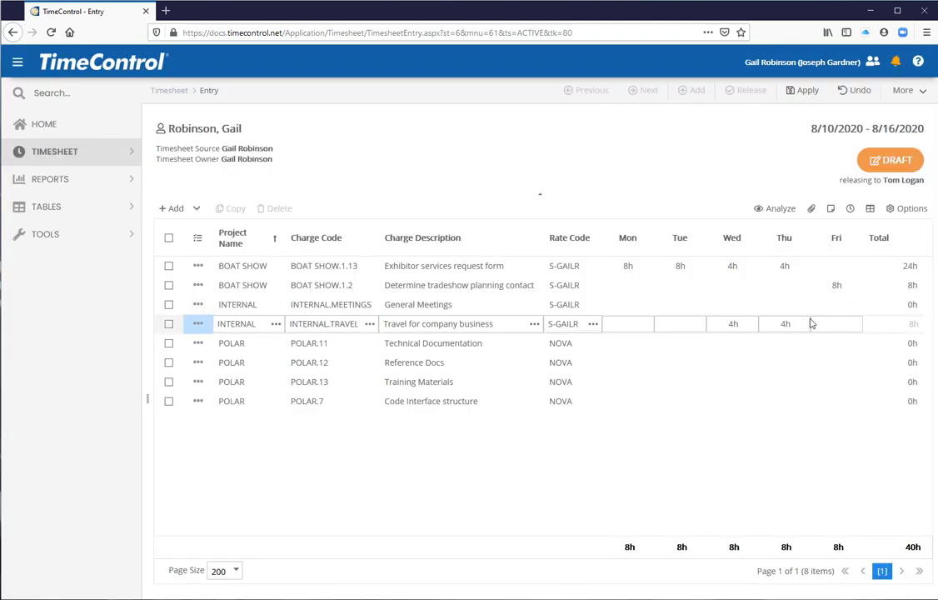
click(803, 90)
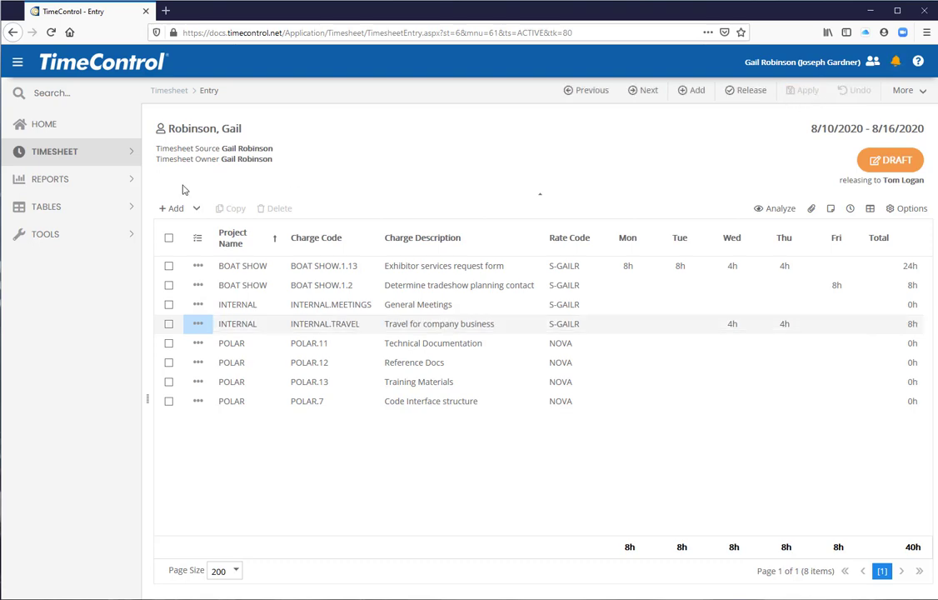
Make the notes, ETC and Complete columns visible in the timesheet and narrow the weekday columns.
click(893, 213)
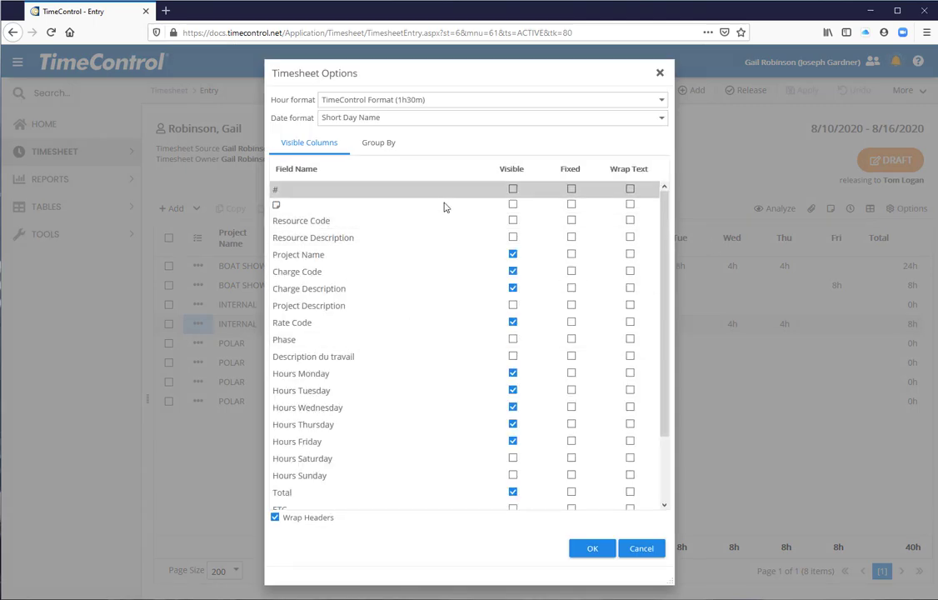
click(513, 204)
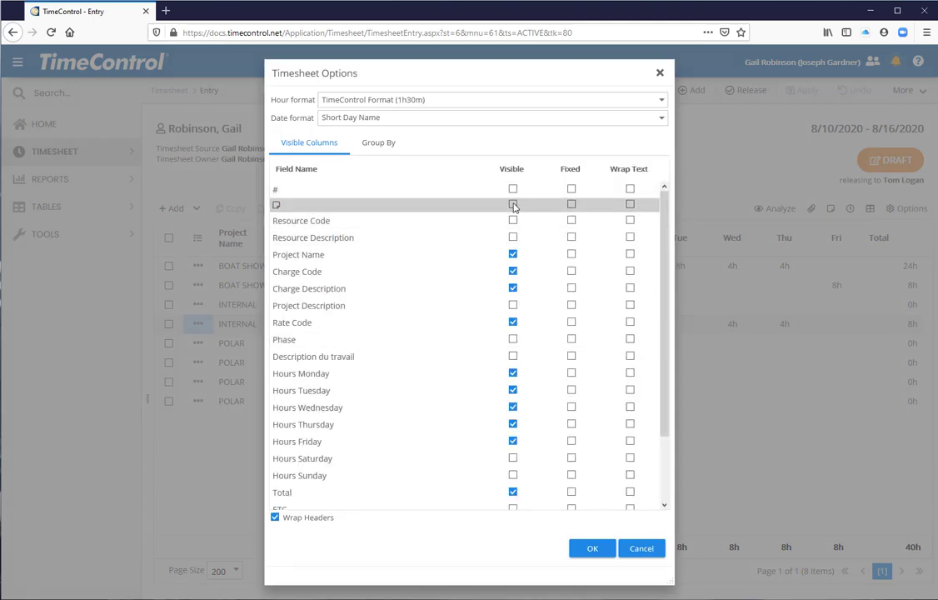
drag(666, 264, 668, 380)
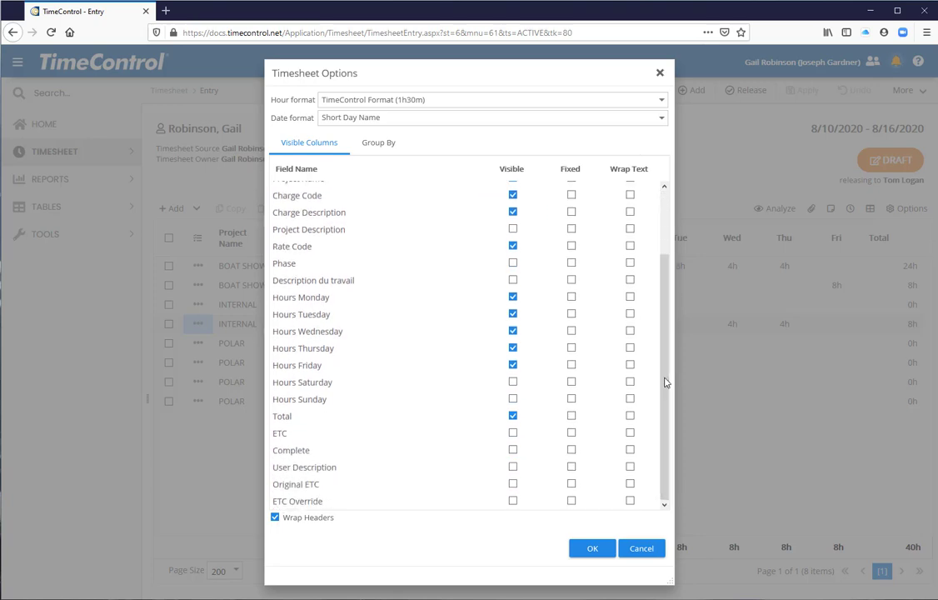
click(512, 433)
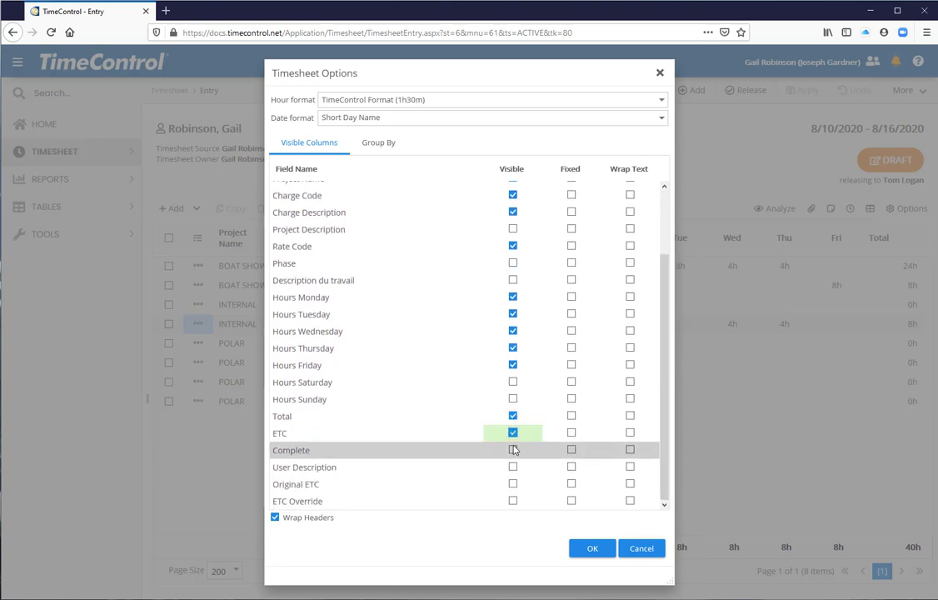
click(513, 450)
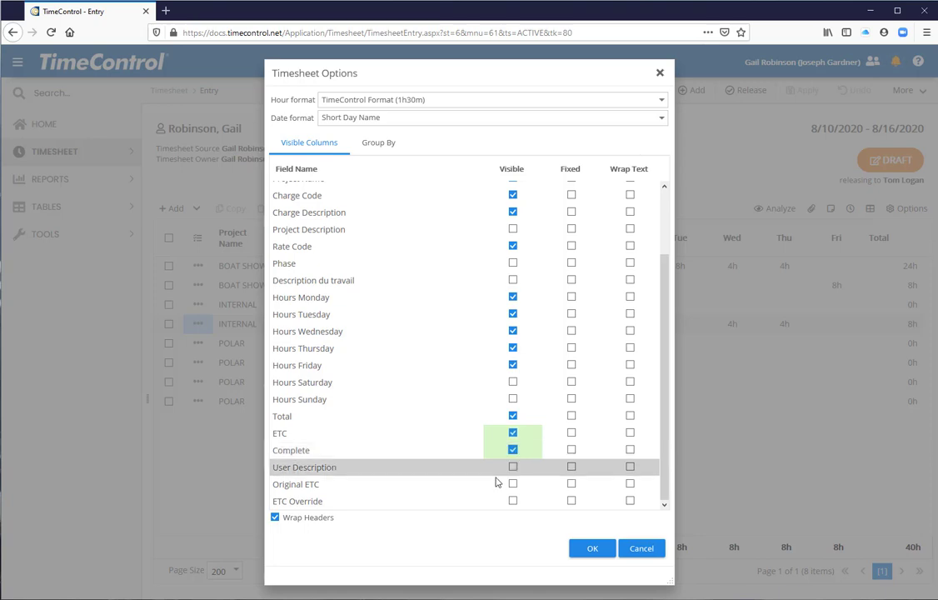
click(590, 548)
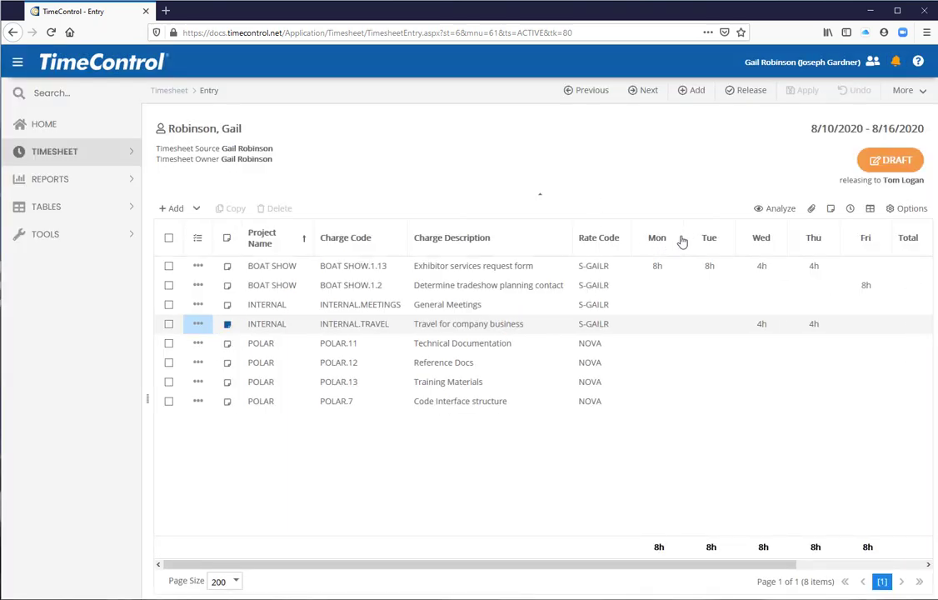
drag(685, 237, 668, 240)
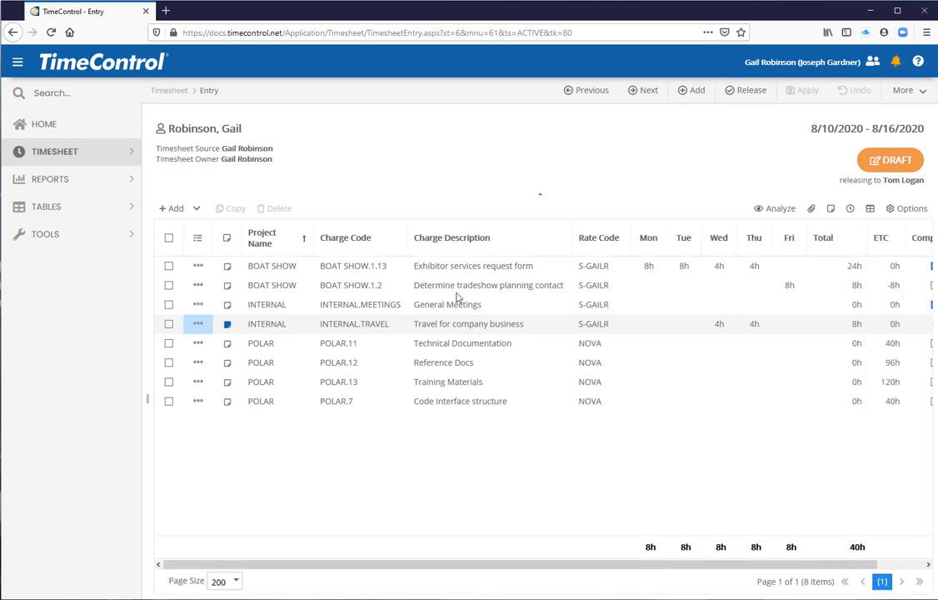
View the note attached to the INTERNAL.TRAVEL line, leaving it unedited.
click(228, 328)
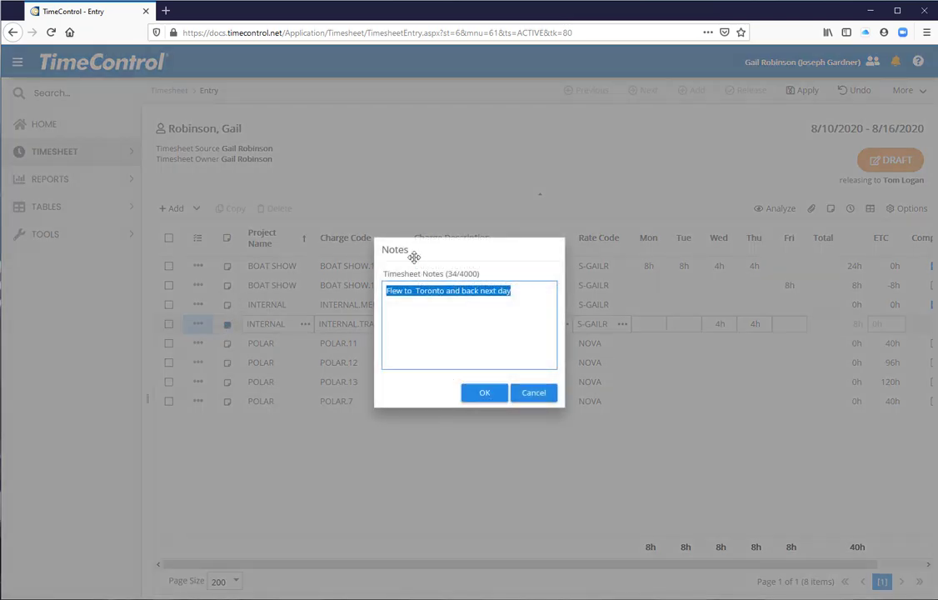
click(538, 393)
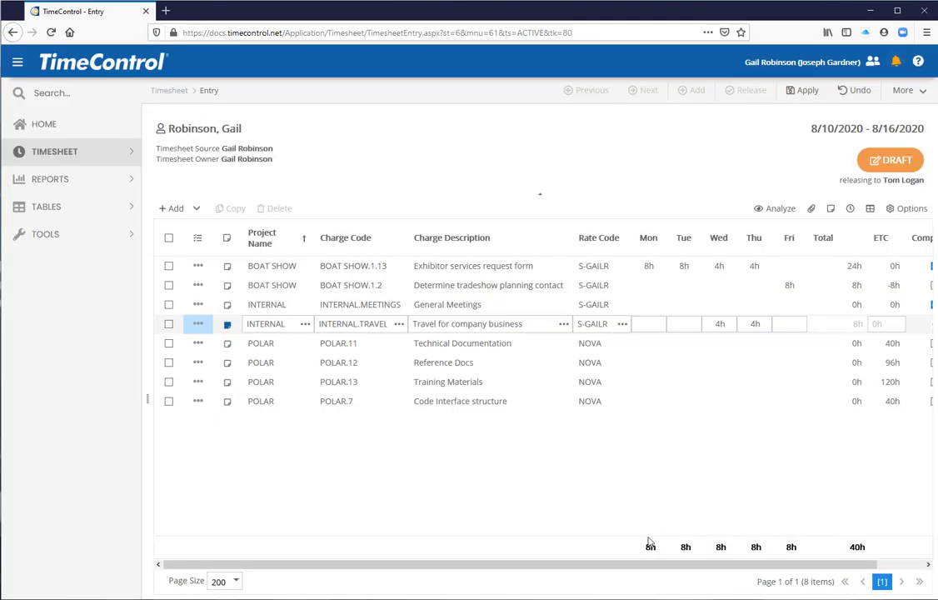
Narrow the Charge Description column and apply the pending timesheet line edit.
drag(666, 566, 738, 566)
drag(471, 237, 439, 237)
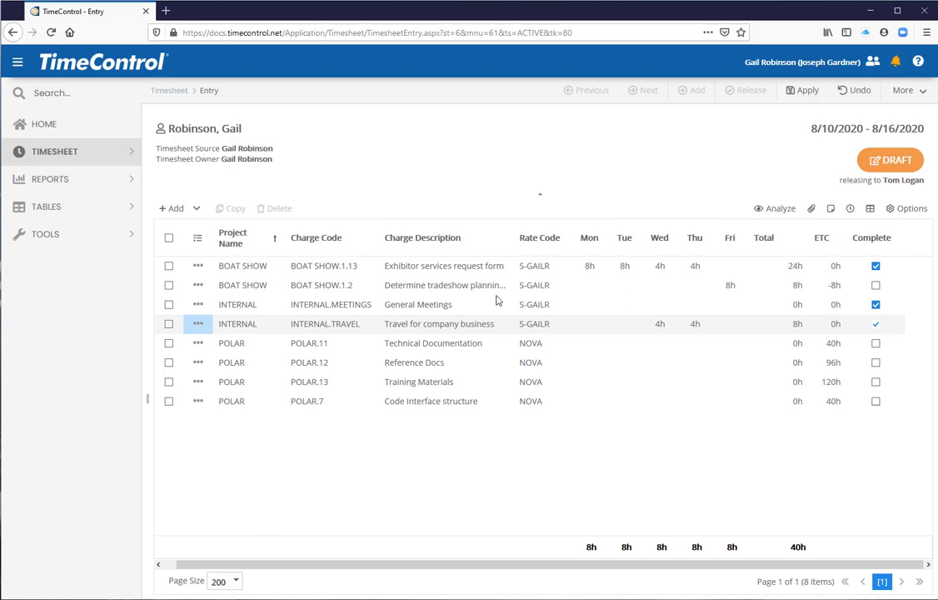
click(802, 90)
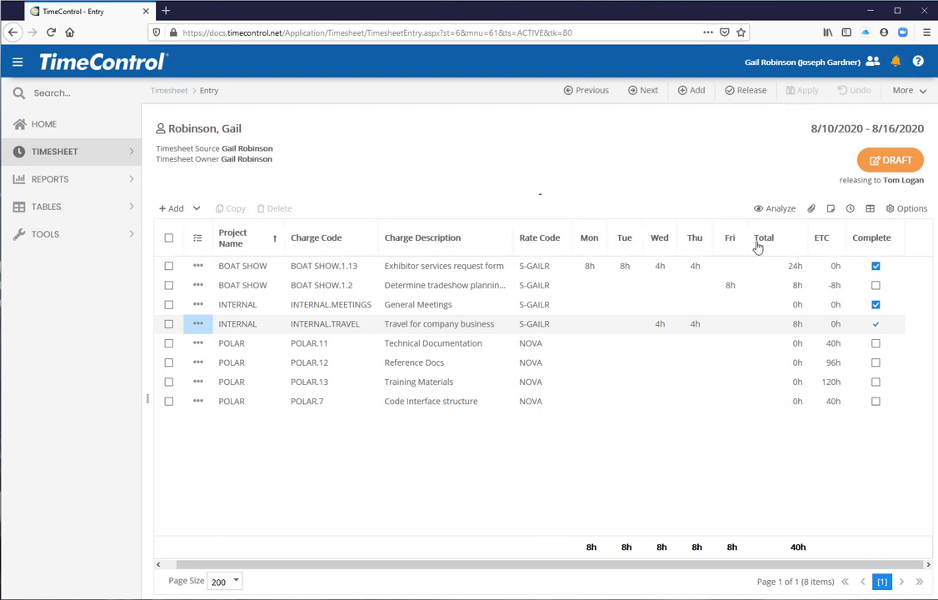